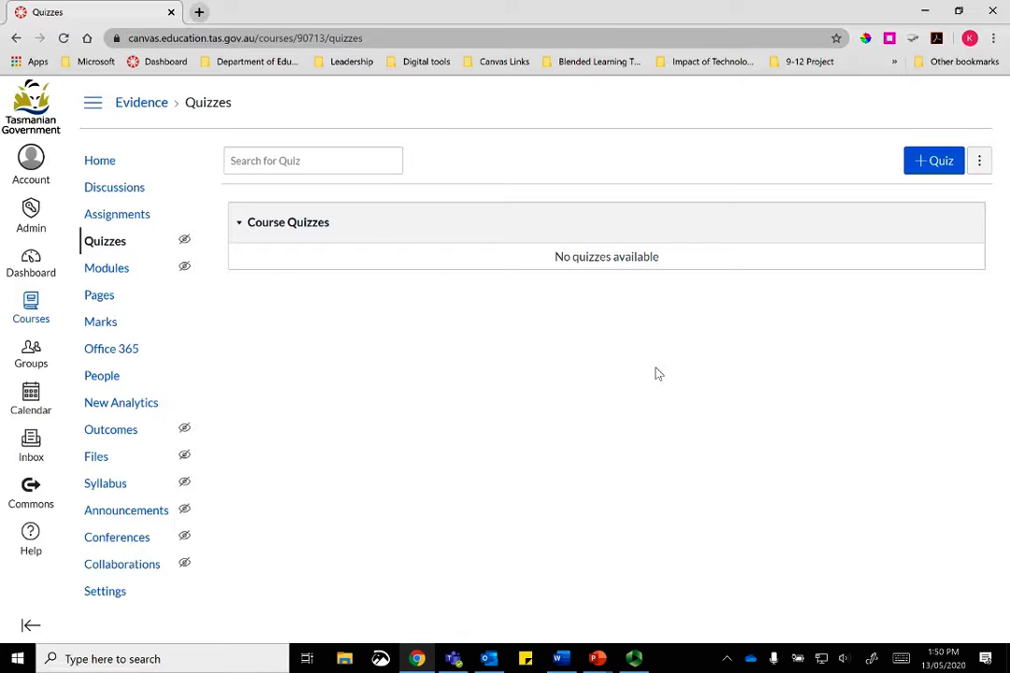
Step: Create a new quiz using the Classic Quizzes engine
left_click(933, 161)
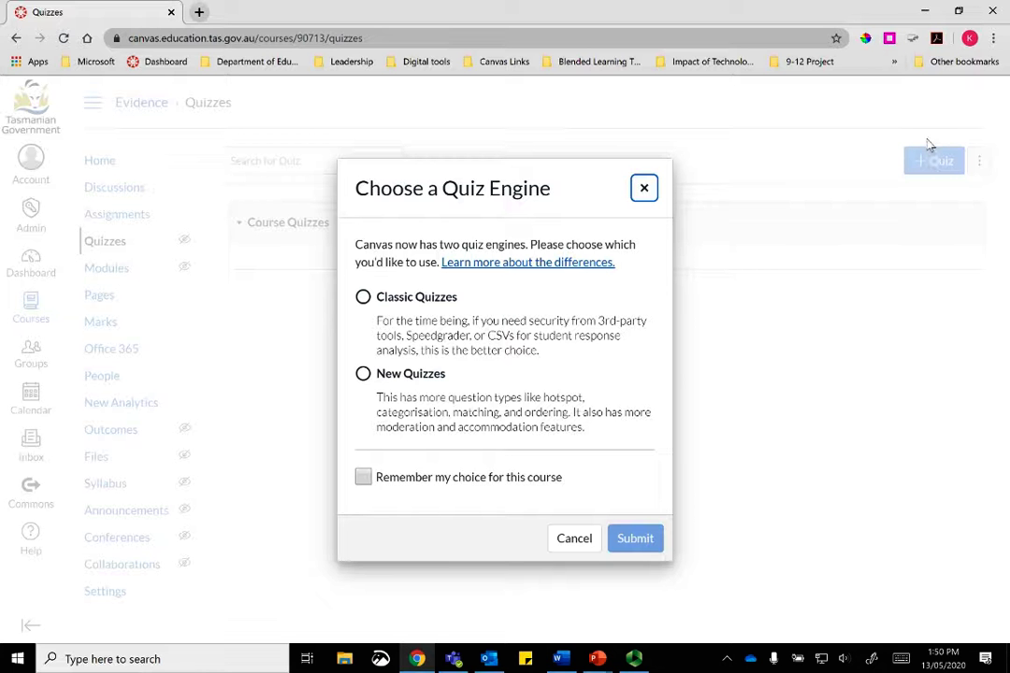
left_click(363, 297)
left_click(638, 538)
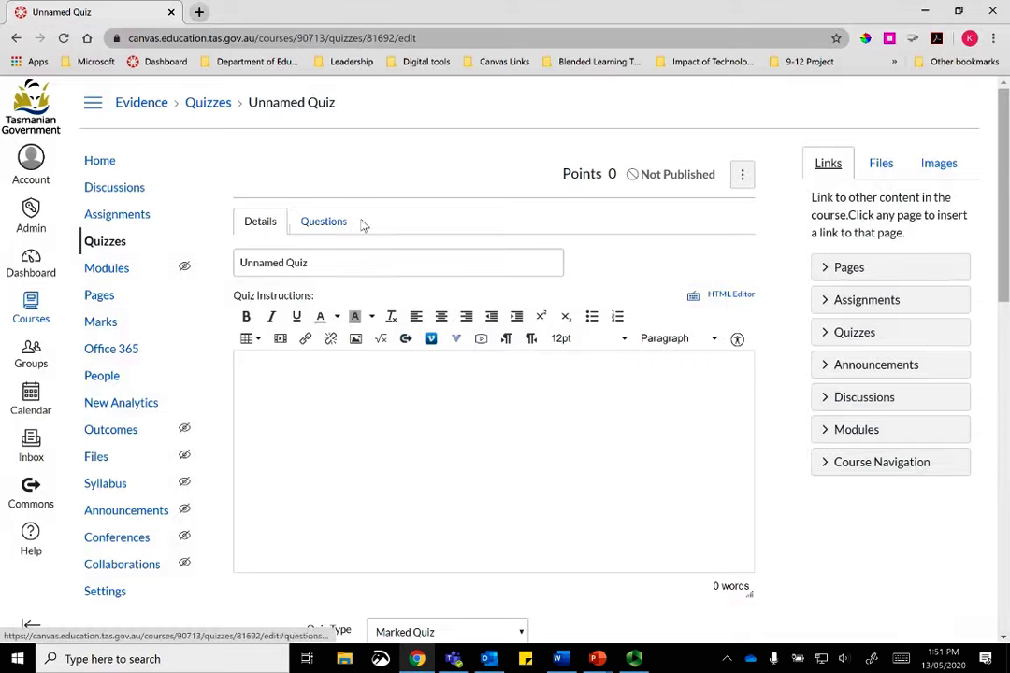
Step: Replace 'Unnamed Quiz' with the title 'Evidence of Learning' and paste the 15-word student instructions
key("Tab")
key("BackSpace")
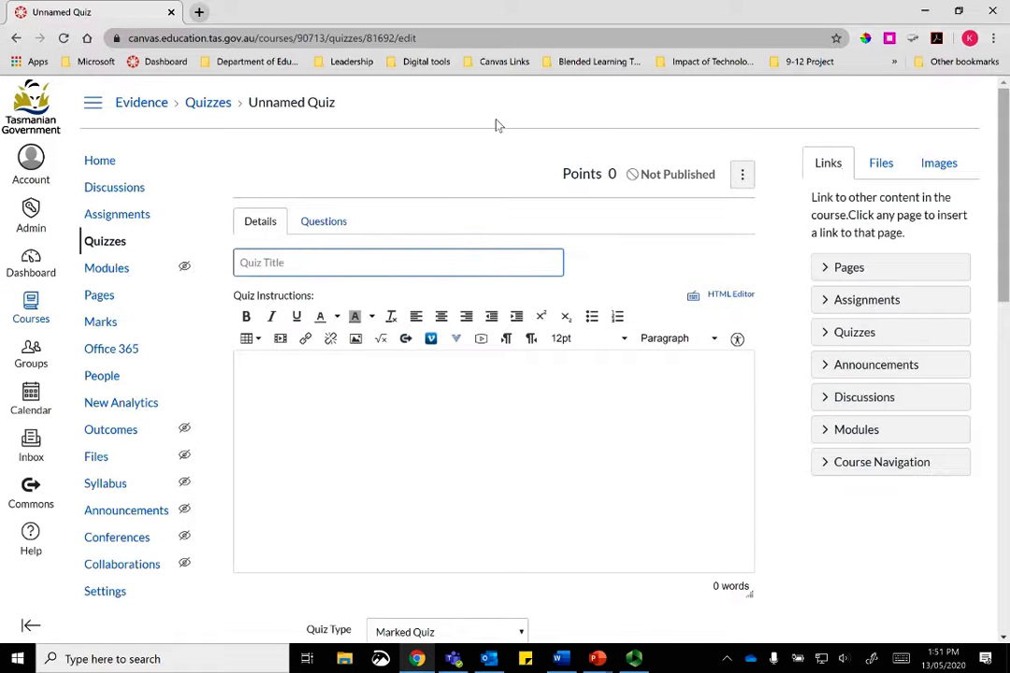
type("Evidence of Learning")
left_click(358, 392)
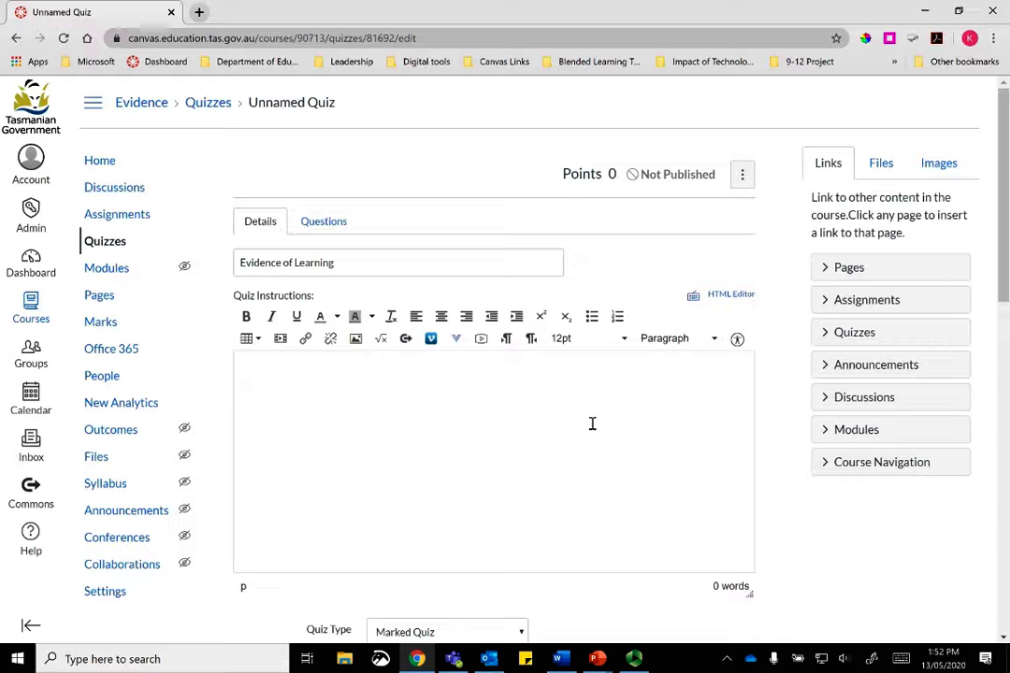
type("Please complete all questions of the quiz. You may use your notes to assist you.")
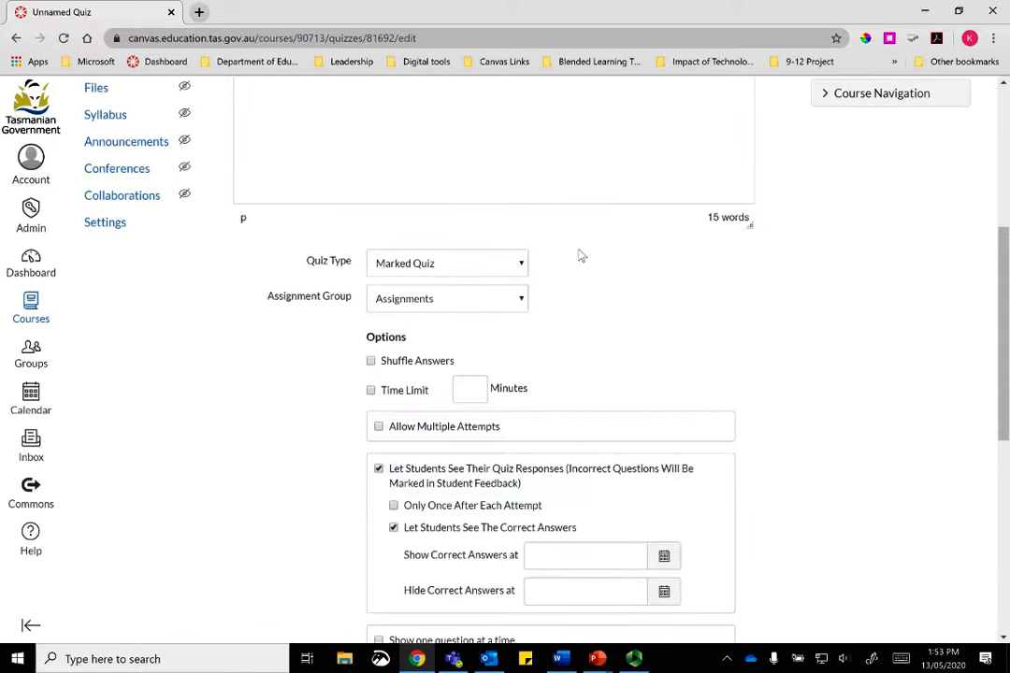
Step: Keep Quiz Type as Marked Quiz, set Assignment Group to Unit 1, and enable Shuffle Answers
left_click(523, 265)
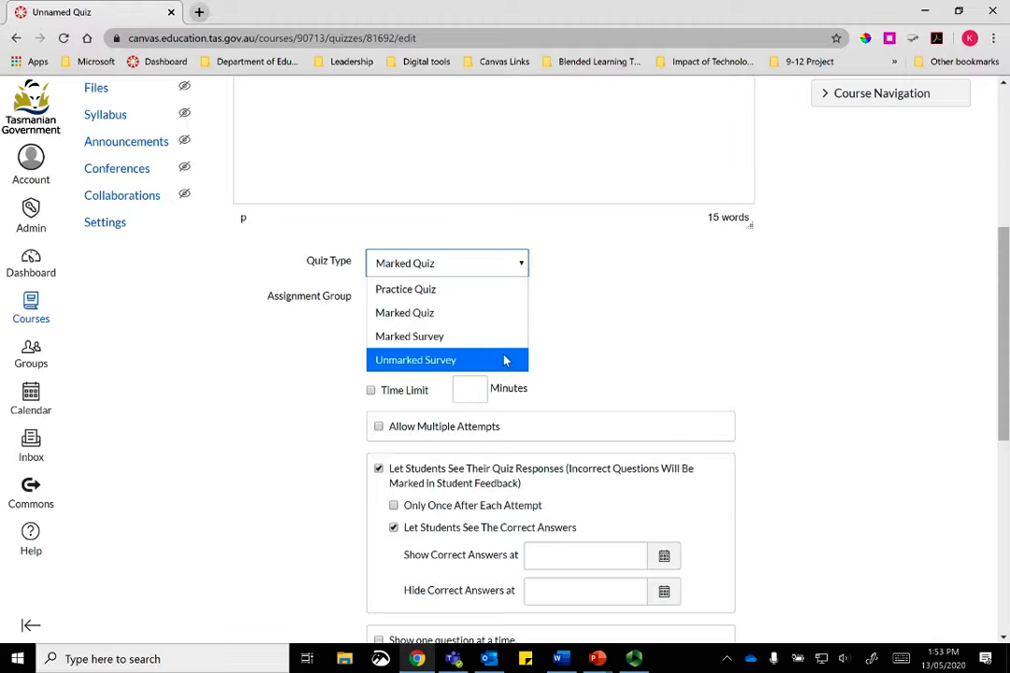
left_click(497, 321)
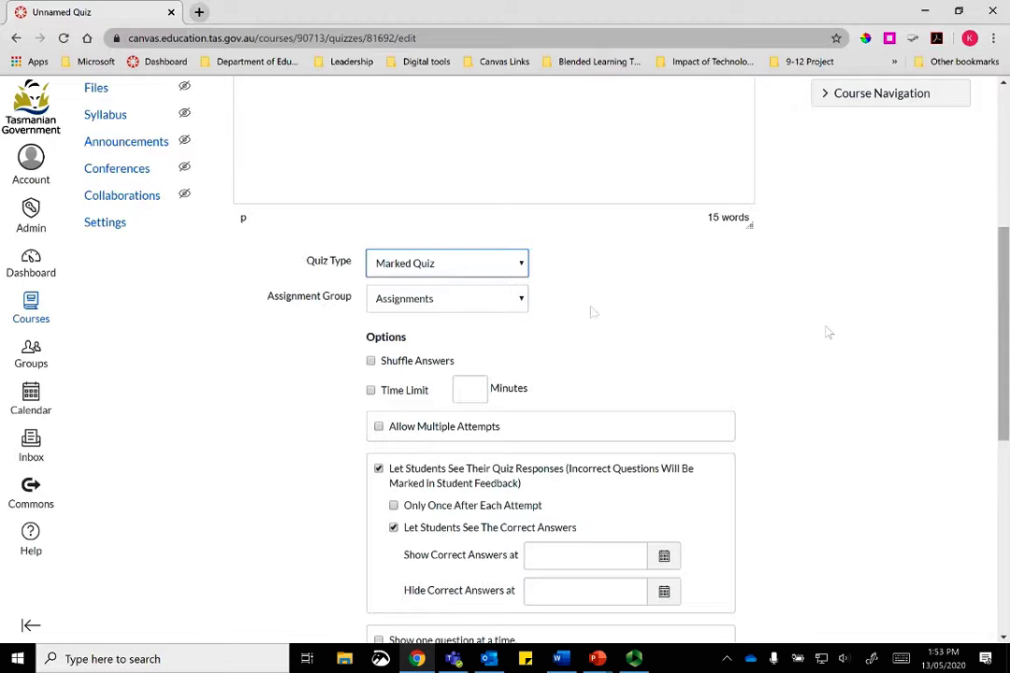
left_click(521, 299)
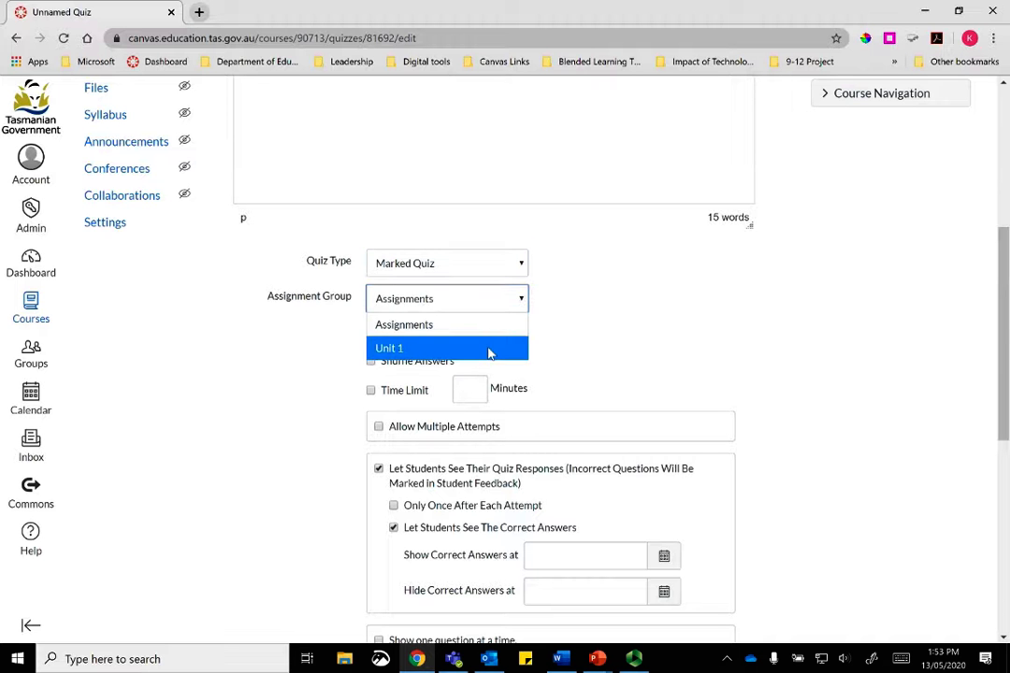
left_click(488, 349)
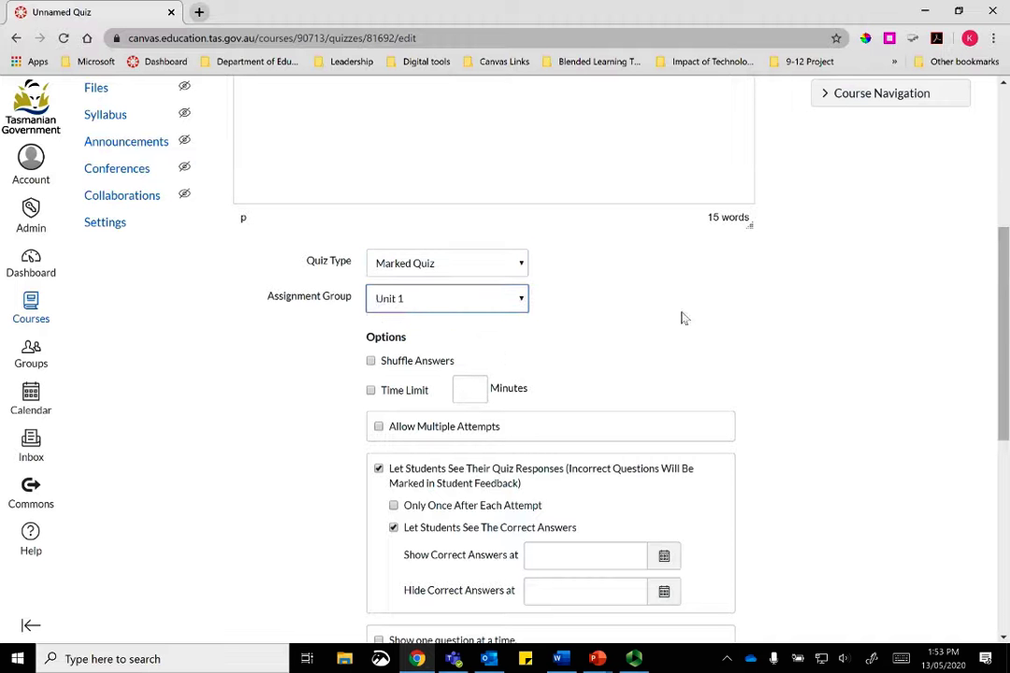
left_click(387, 363)
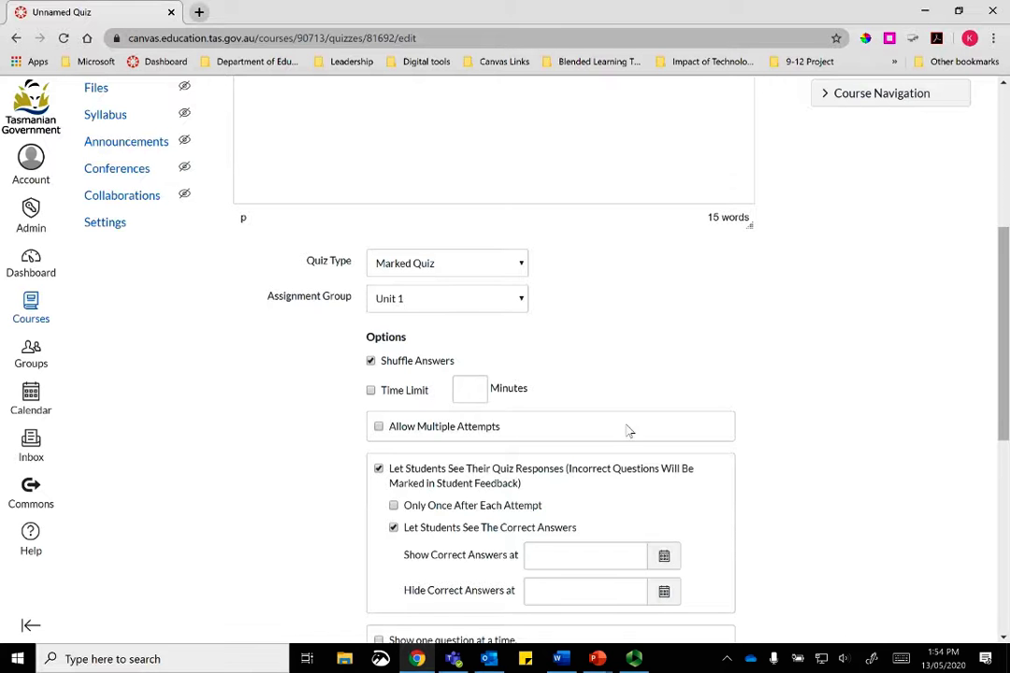
Step: Allow multiple attempts with no attempt limit, keeping the Average score
left_click(378, 426)
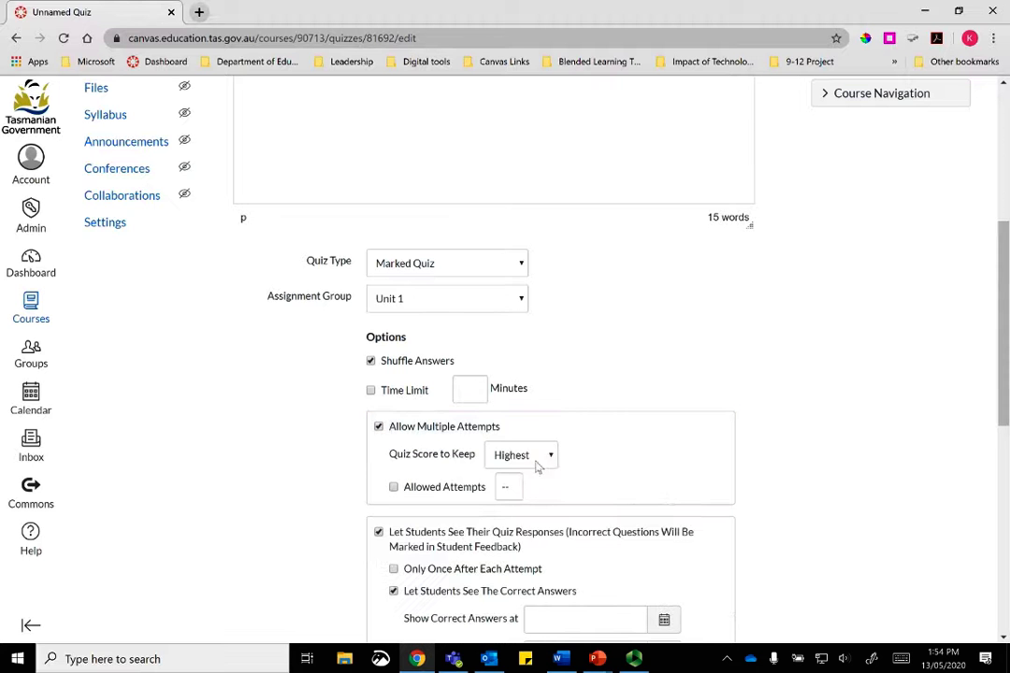
left_click(549, 456)
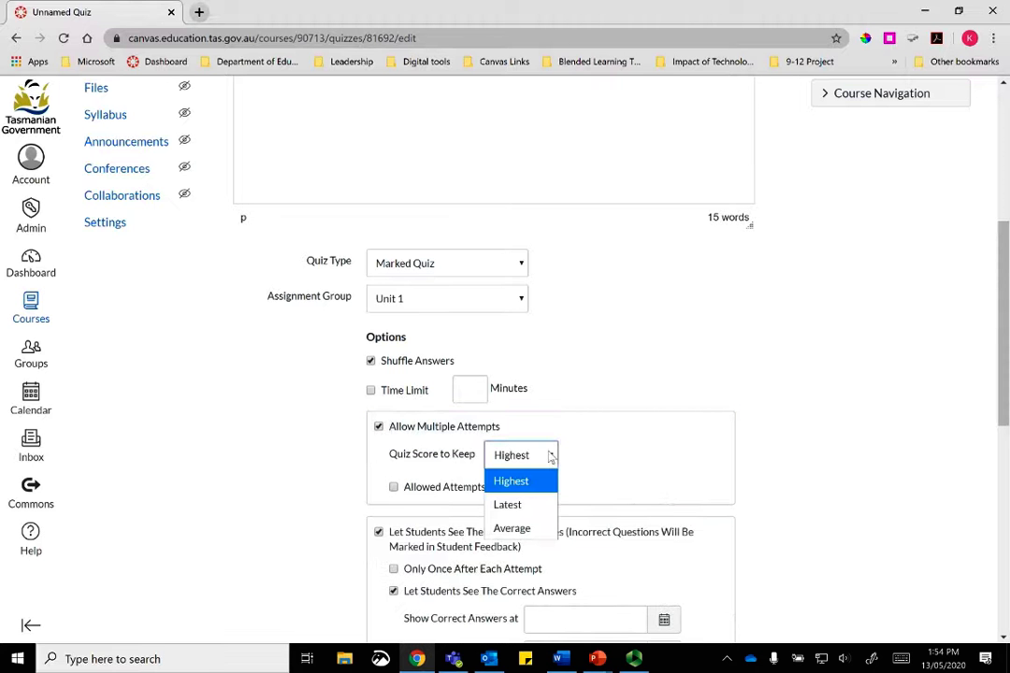
left_click(528, 529)
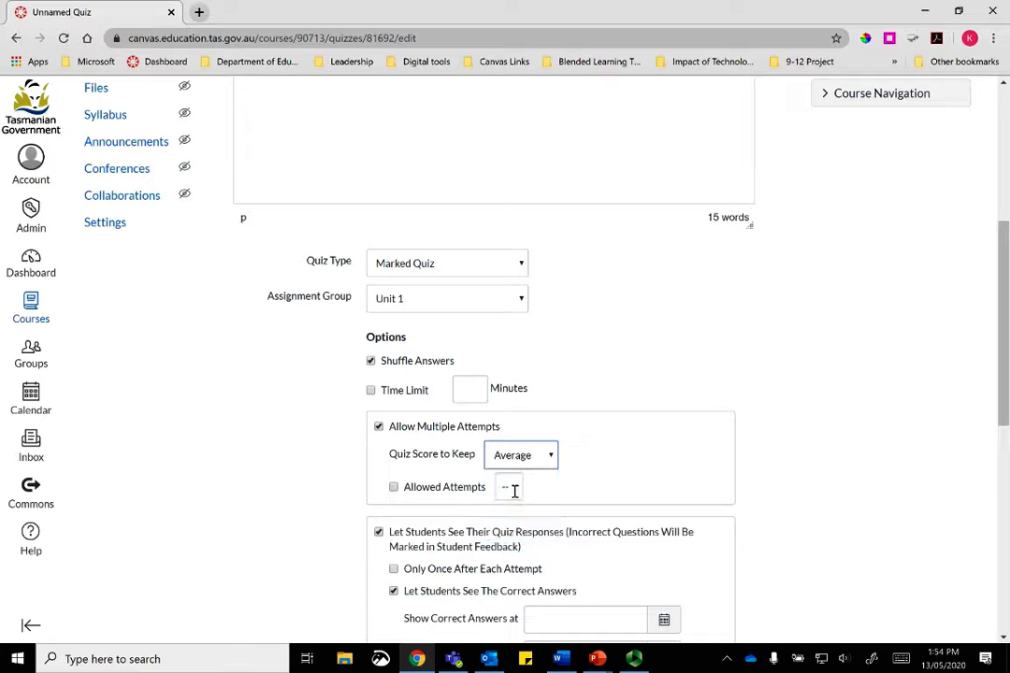
left_click(413, 494)
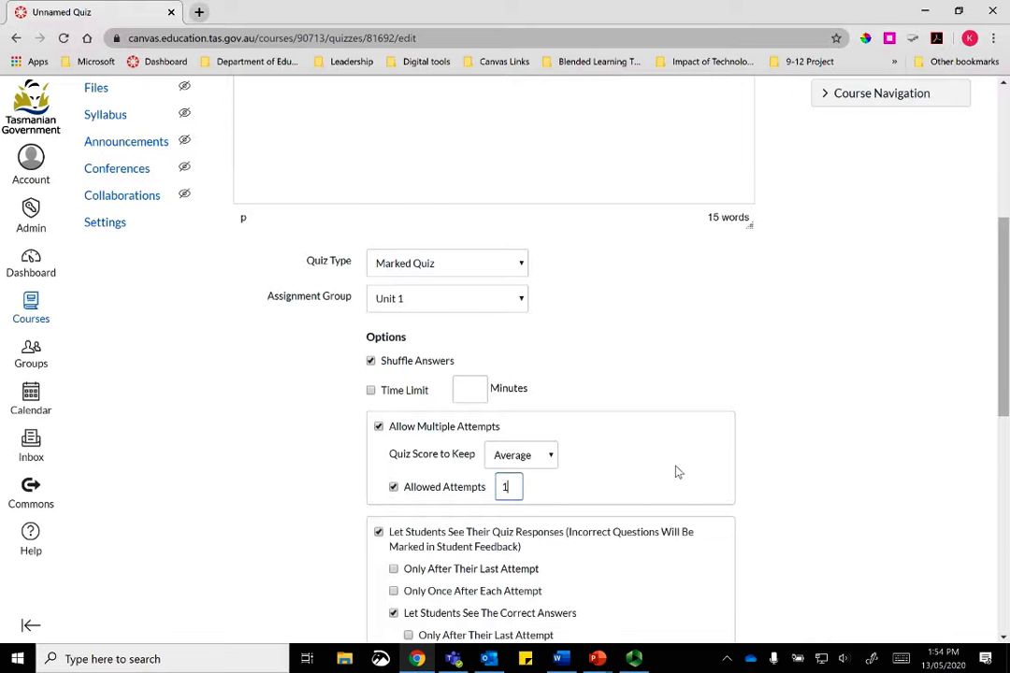
left_click(447, 487)
scroll(859, 383, "down", 2)
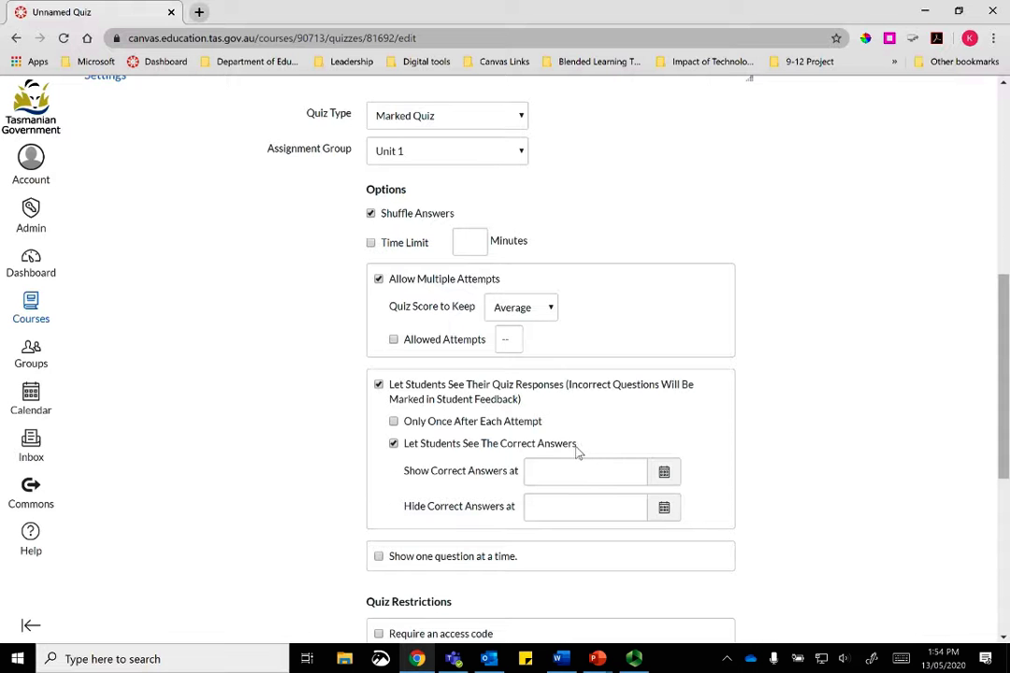
Step: Turn on 'Show one question at a time' in the quiz options
scroll(583, 452, "down", 3)
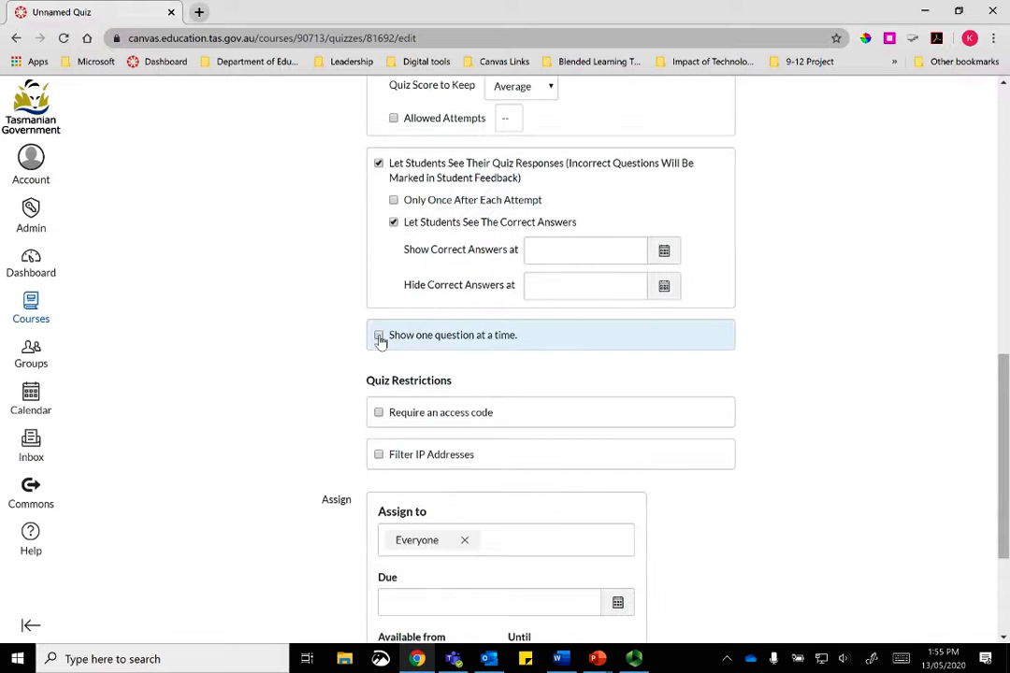
left_click(379, 336)
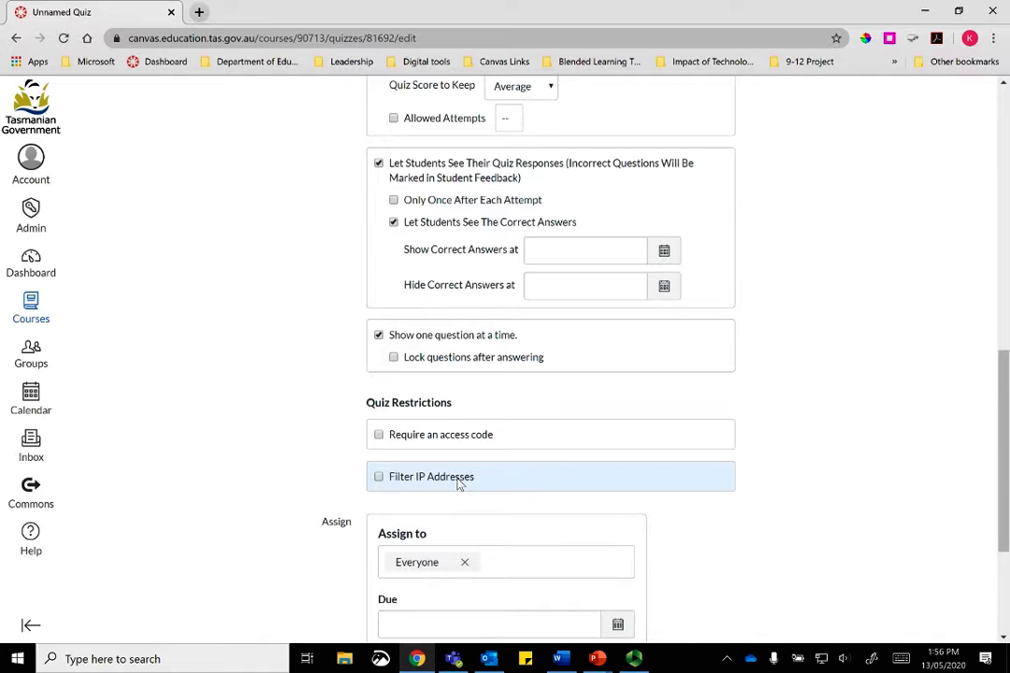
scroll(770, 441, "down", 3)
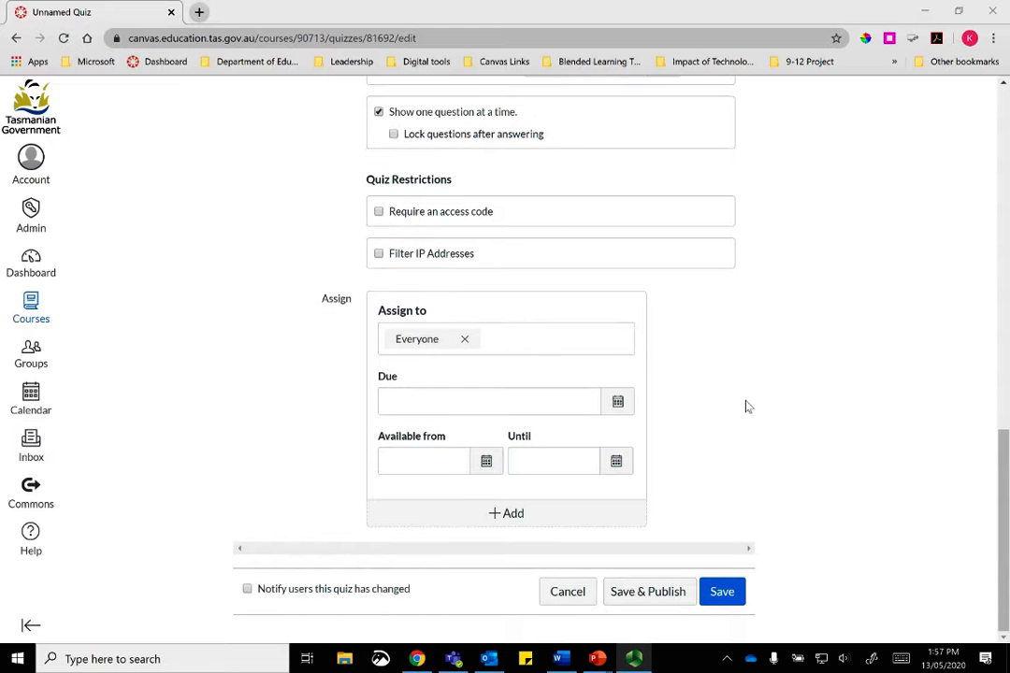
Step: Save the quiz unpublished, then reopen it for editing on its Questions tab
left_click(734, 598)
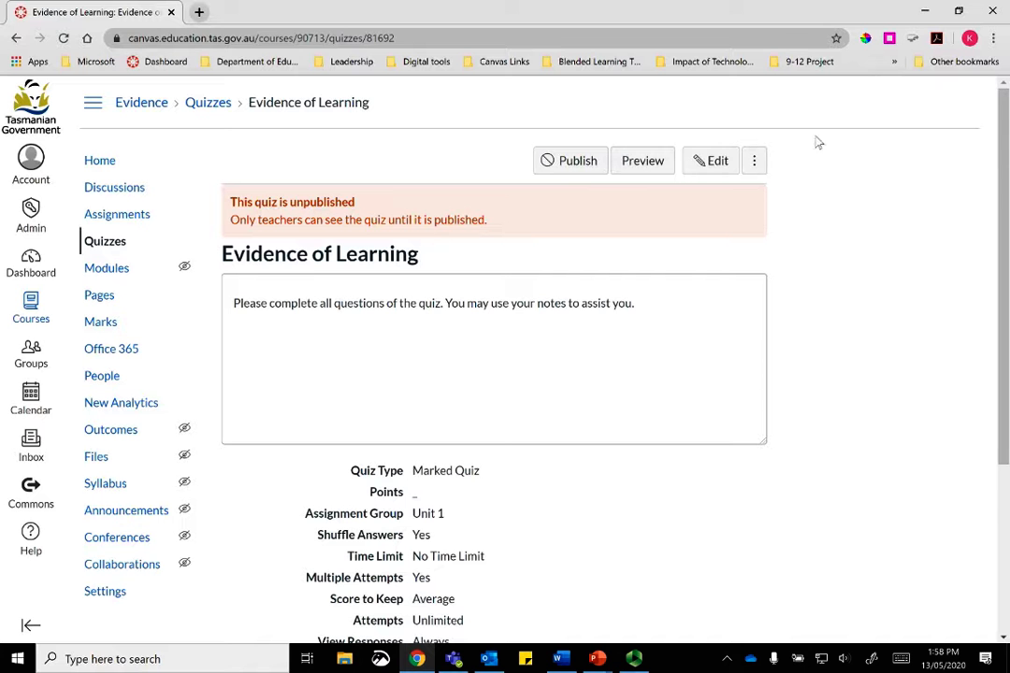
left_click(716, 163)
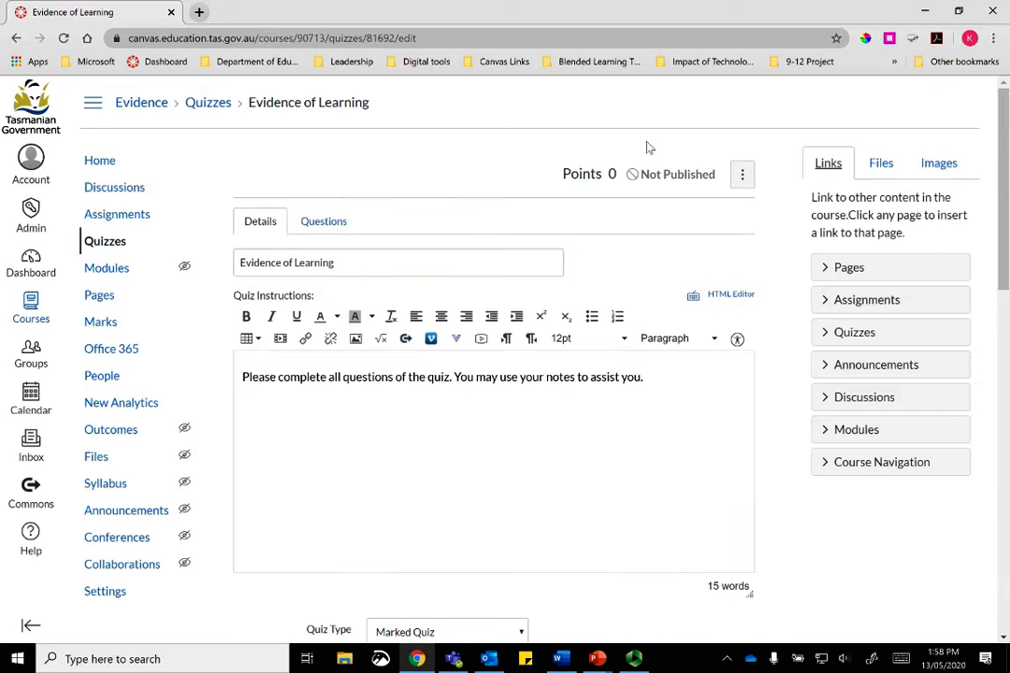
left_click(335, 222)
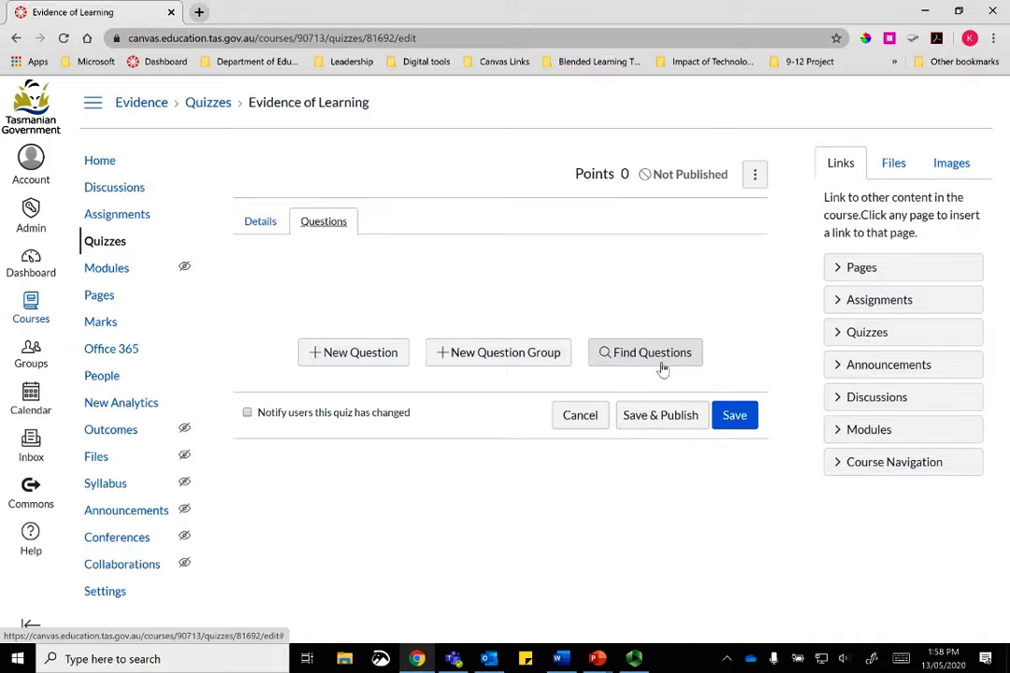
Step: Add a new question and enter 1 as its name
left_click(364, 354)
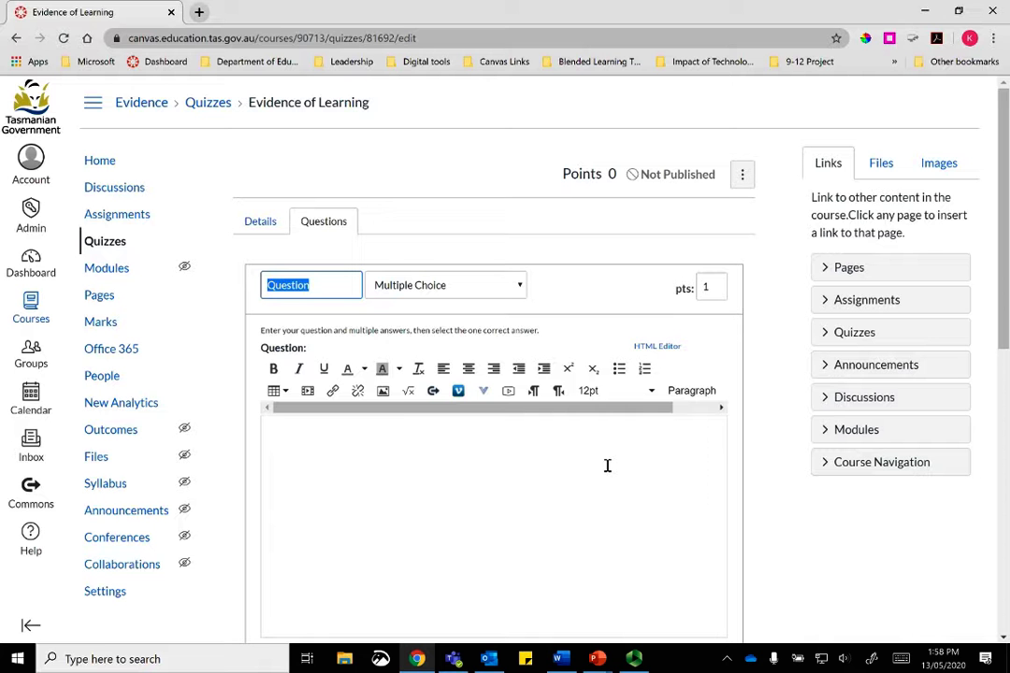
type("1")
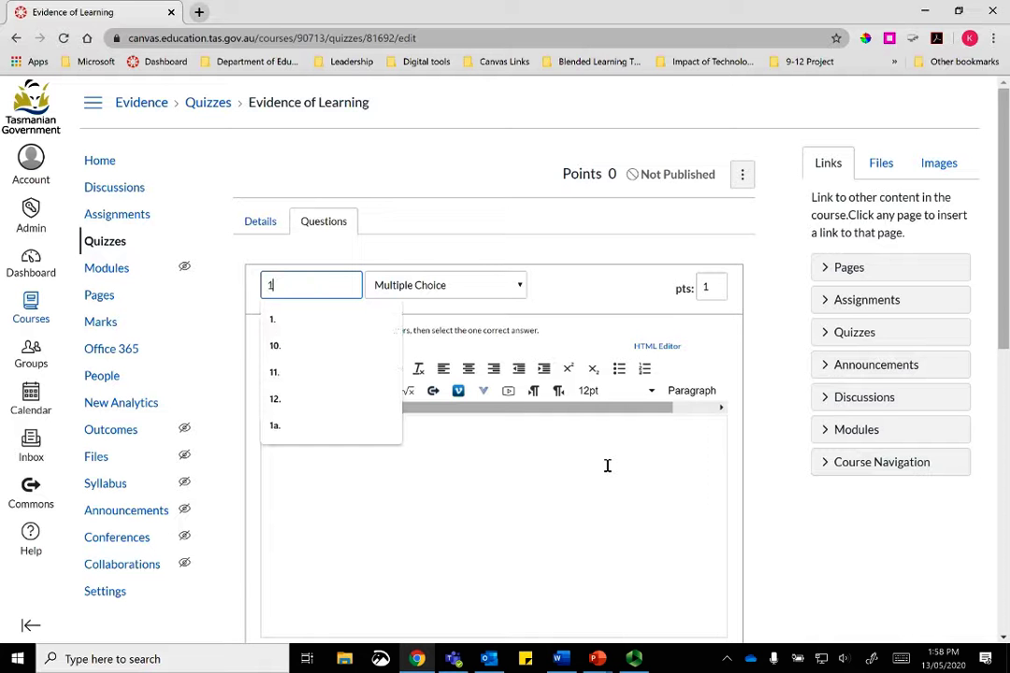
key("Escape")
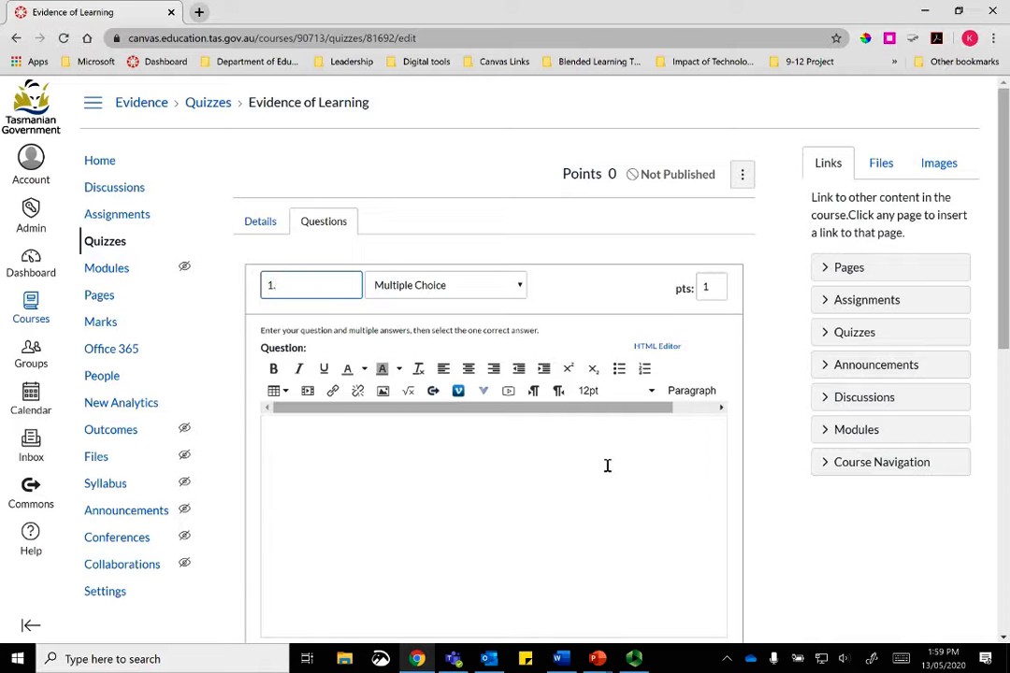
Step: Finish the question name as '1.' and set its type to Multiple Answers
type(".")
left_click(520, 286)
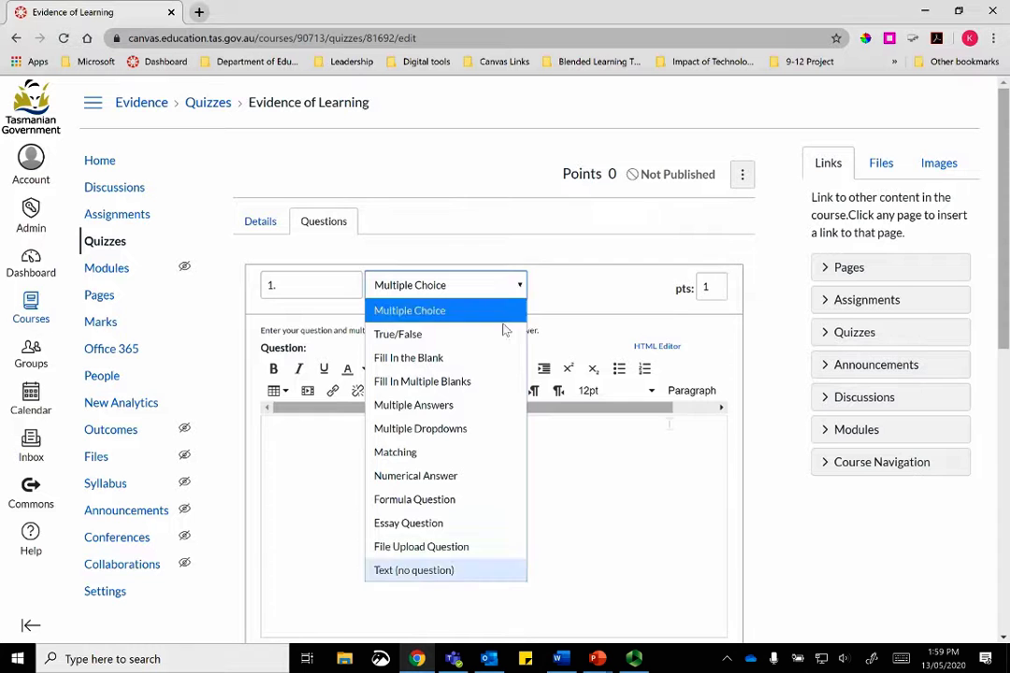
left_click(484, 409)
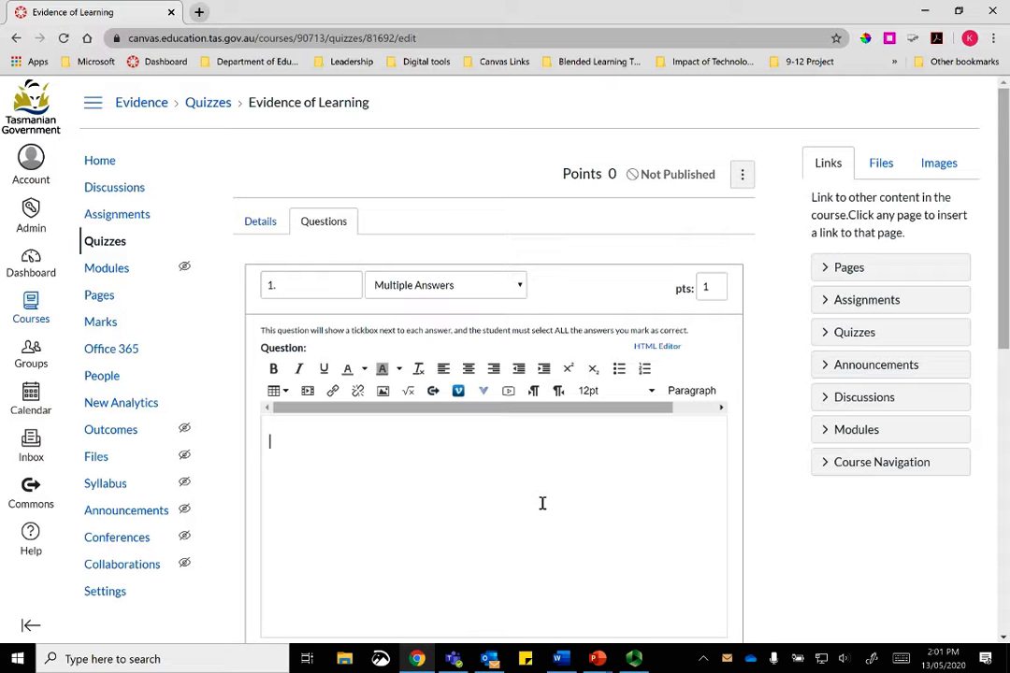
Step: Paste 'Which animals are omnivores?' as the question text and size it 14pt
type("Which animals are omnivores?")
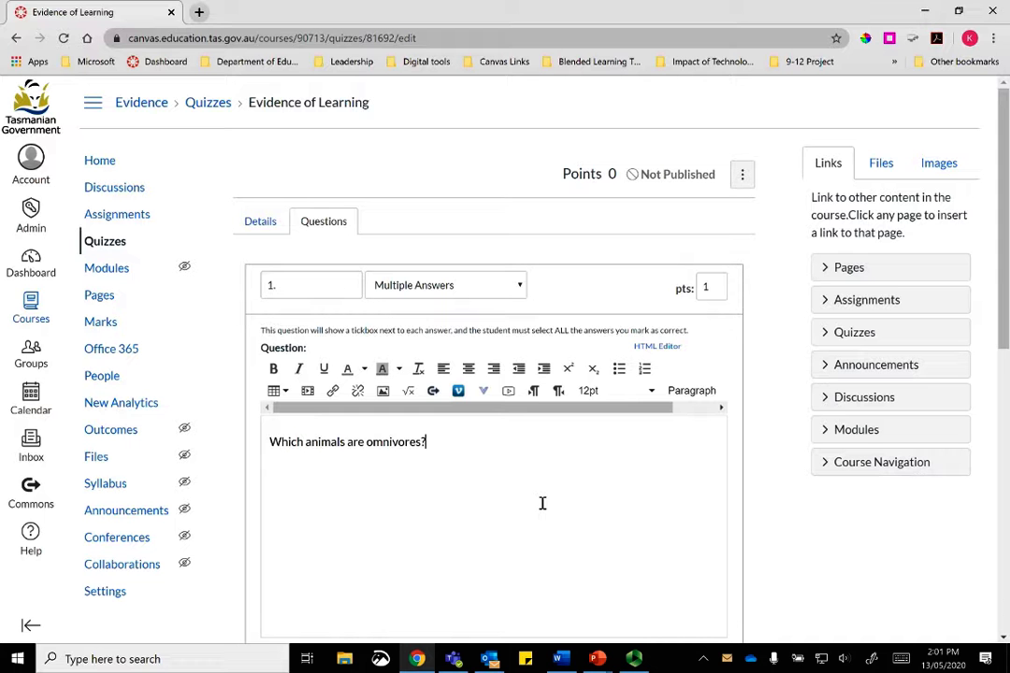
left_click_drag(430, 441, 266, 440)
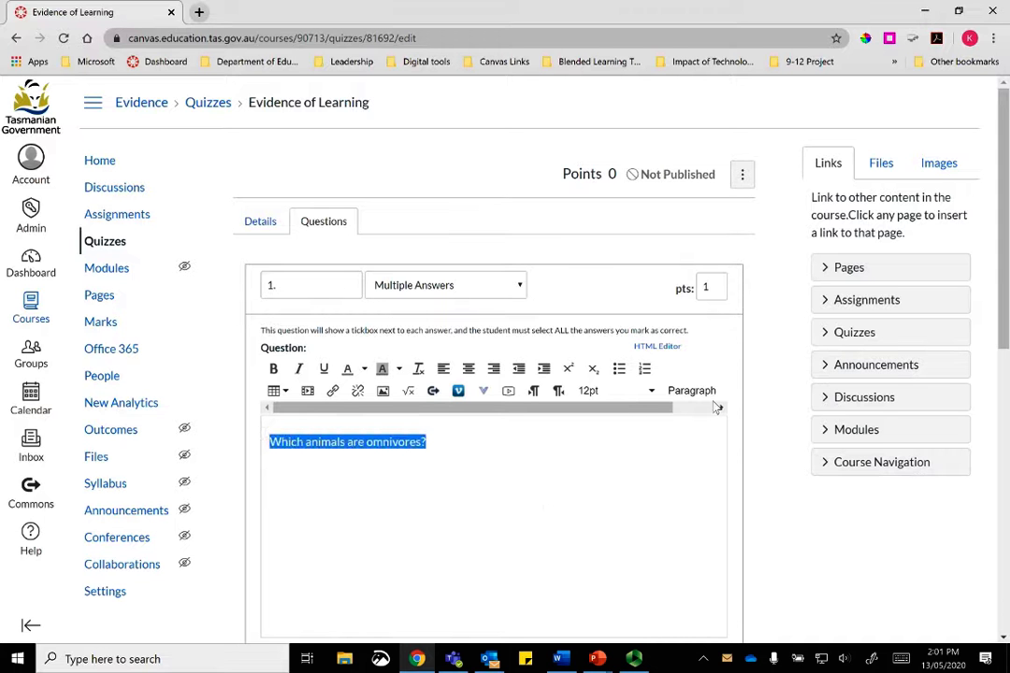
left_click(606, 391)
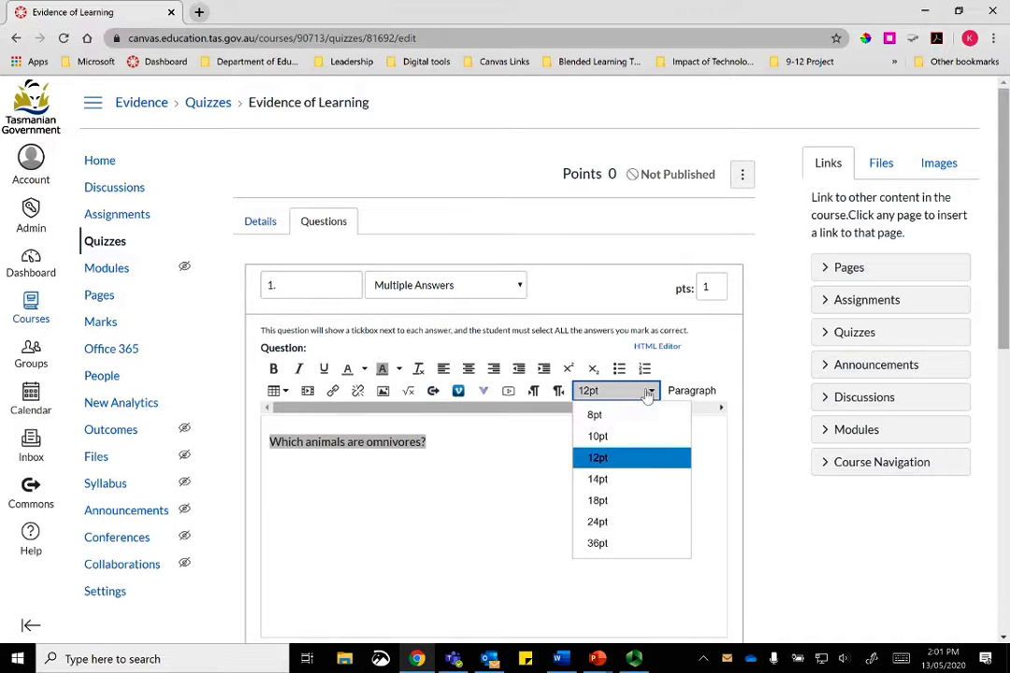
left_click(603, 479)
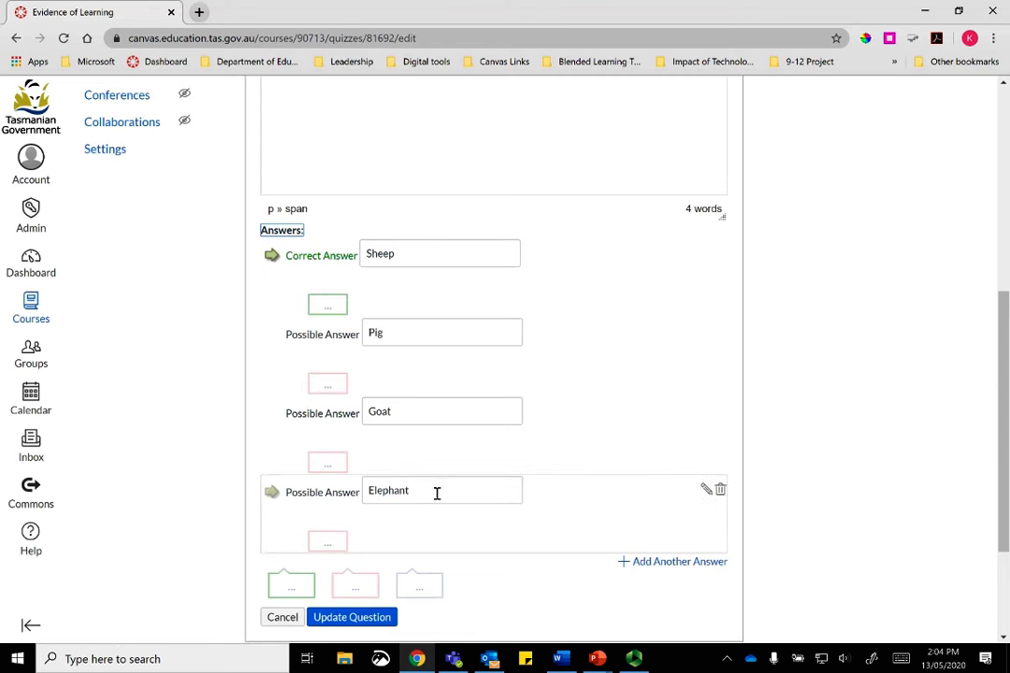
Step: Add Sloth as an answer, unmark Sheep, and mark Sloth and Pig as correct
left_click(652, 566)
type("Sloth")
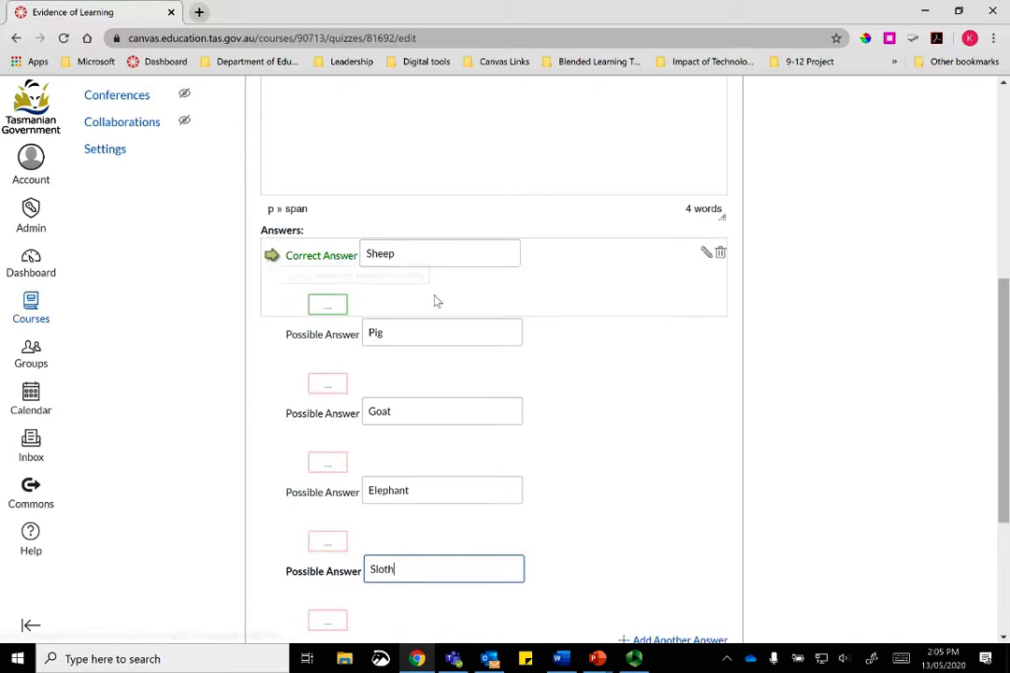
left_click(271, 256)
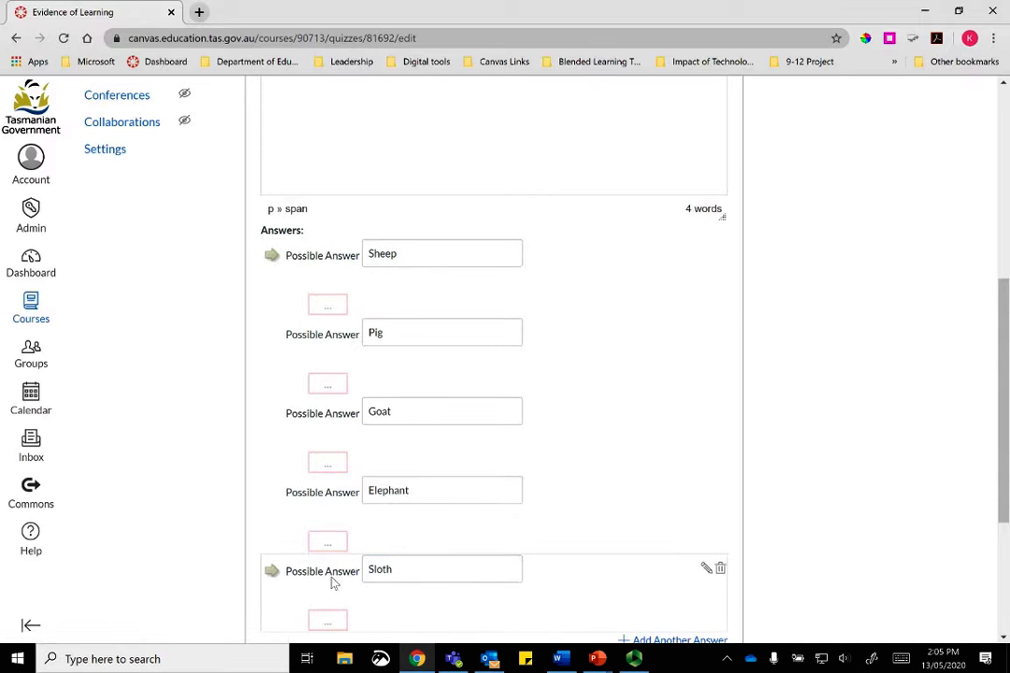
left_click(271, 572)
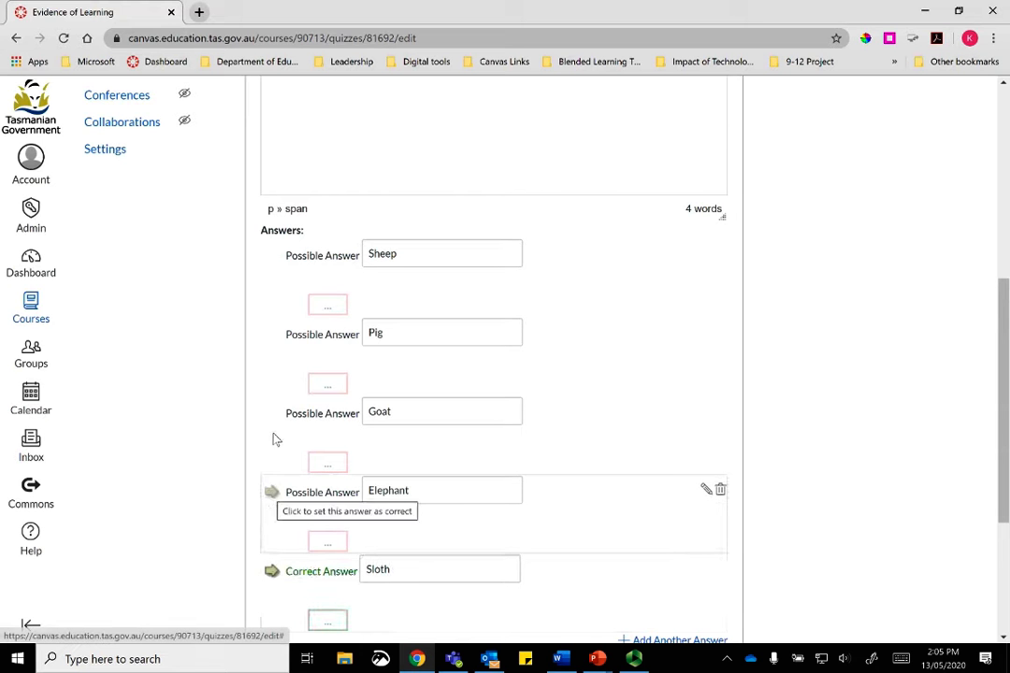
left_click(272, 337)
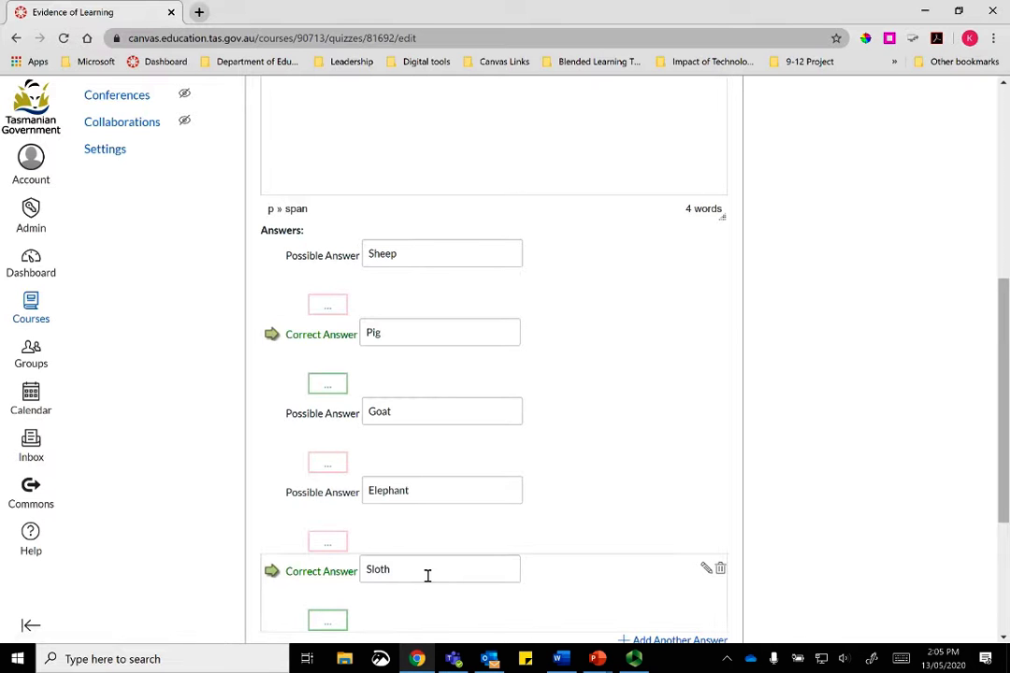
scroll(874, 271, "down", 1)
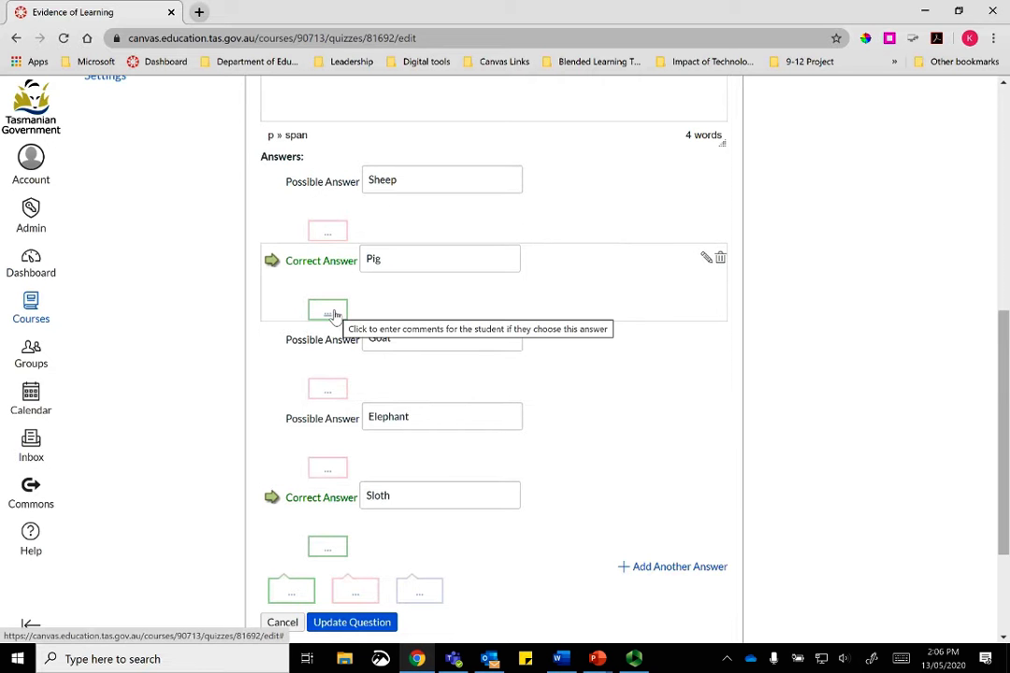
scroll(828, 421, "down", 2)
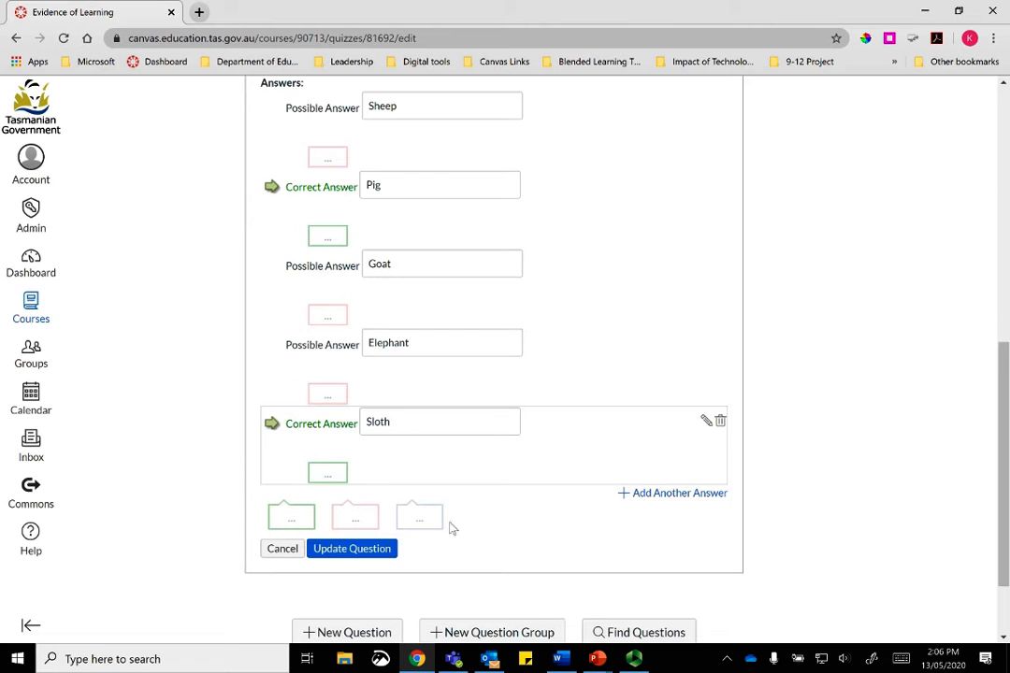
Step: Update the omnivores question, show its answer details, and save the quiz without publishing
left_click(361, 553)
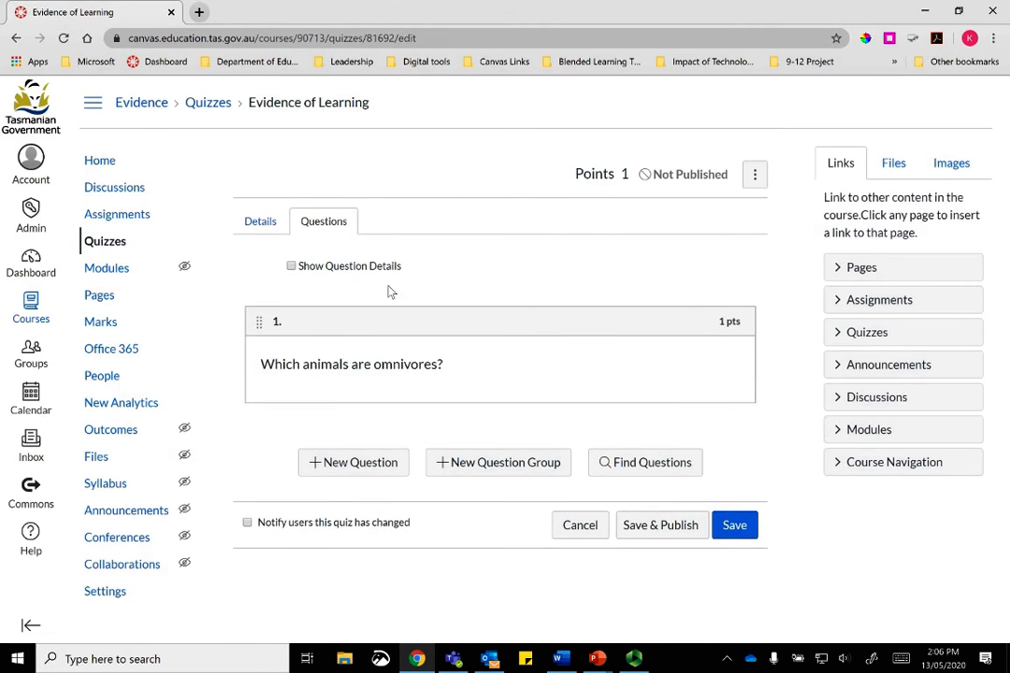
left_click(294, 267)
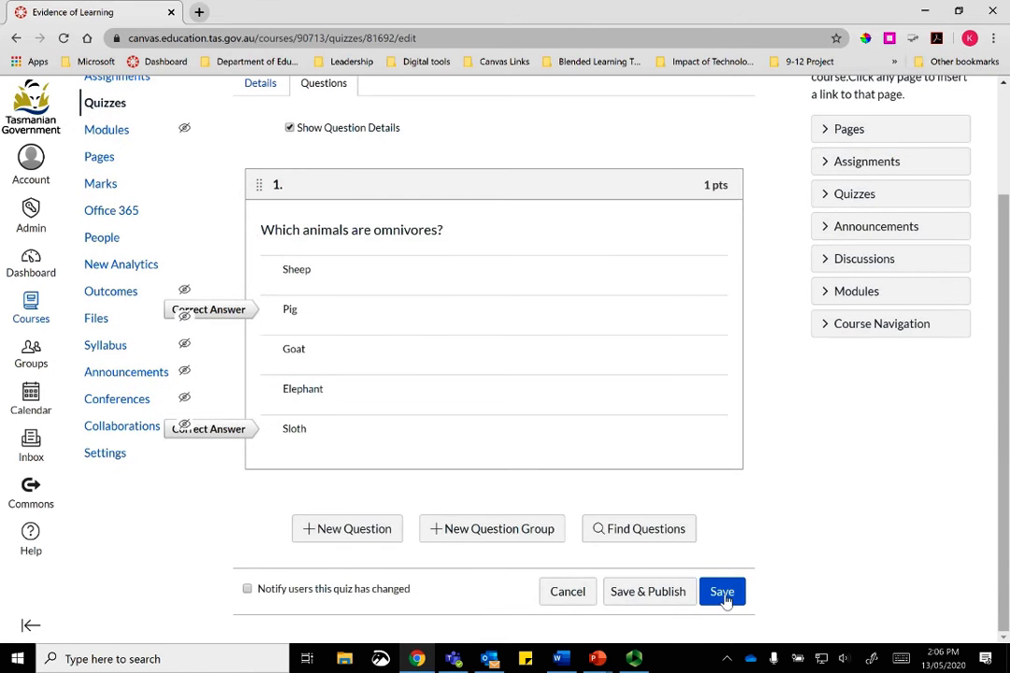
left_click(723, 593)
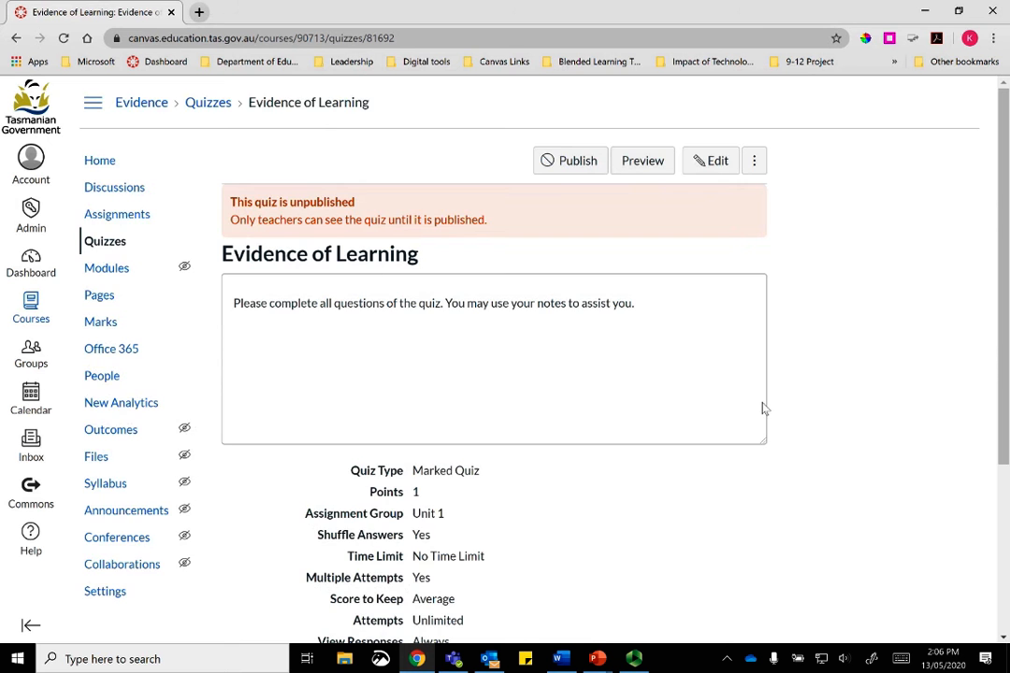
scroll(762, 412, "down", 3)
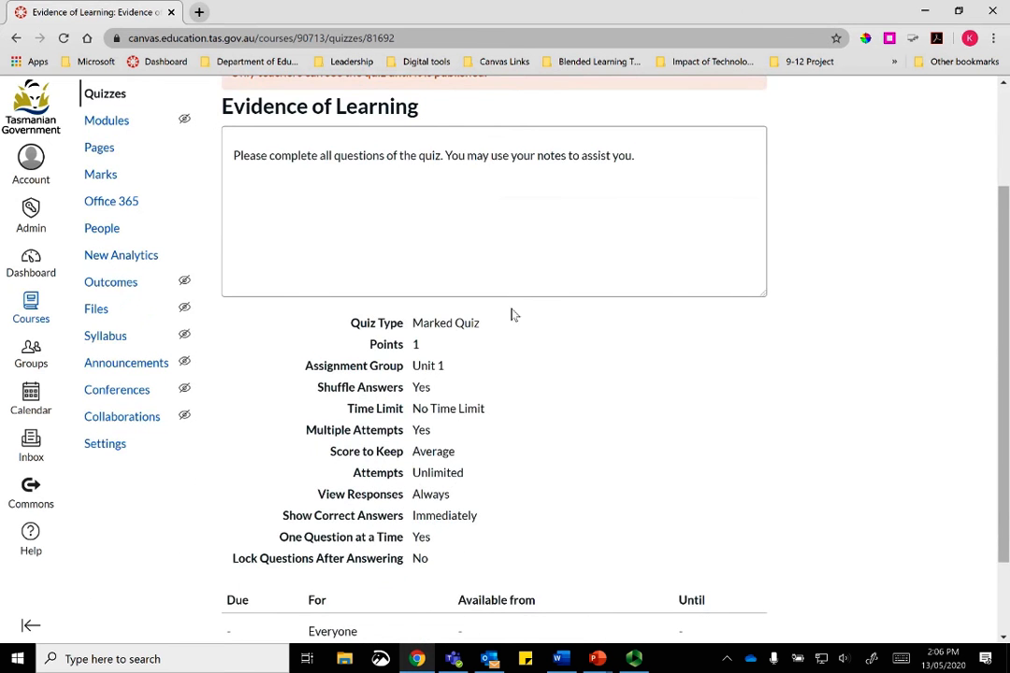
scroll(650, 370, "up", 3)
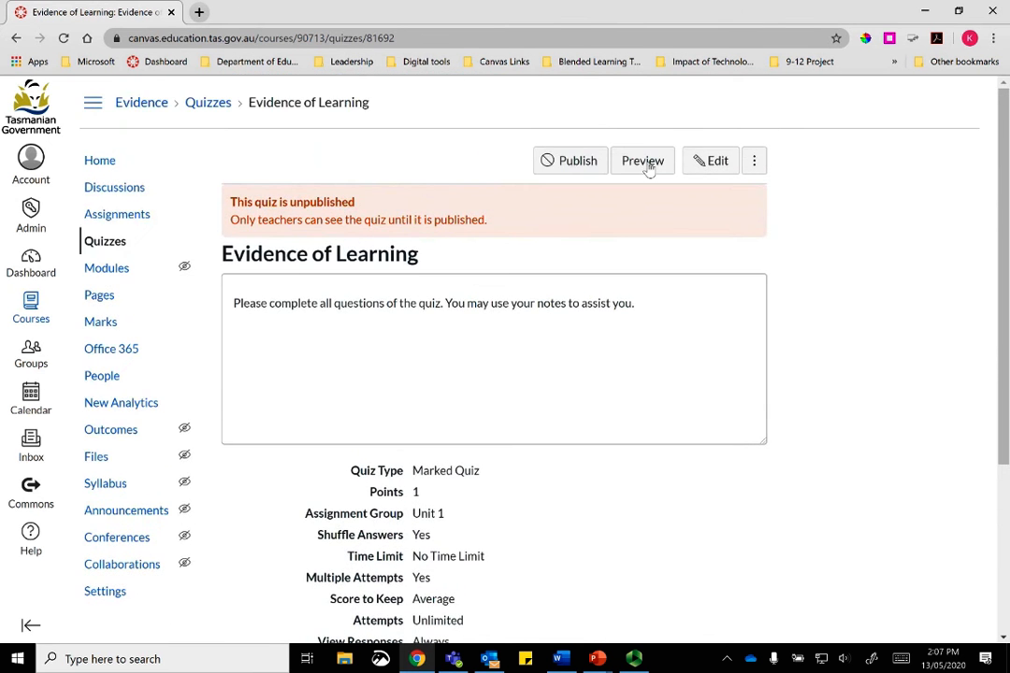